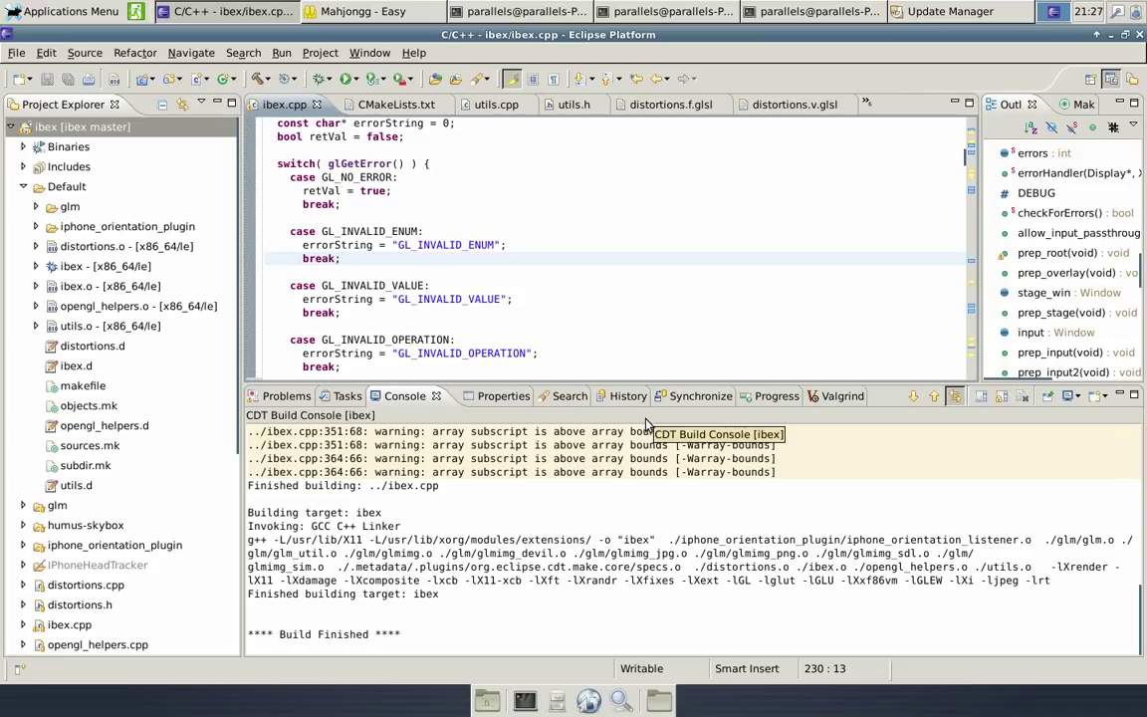
Step: Switch from Eclipse to the ~/workspace/build terminal and launch ./ibex
{"action": "key", "text": "alt+Tab"}
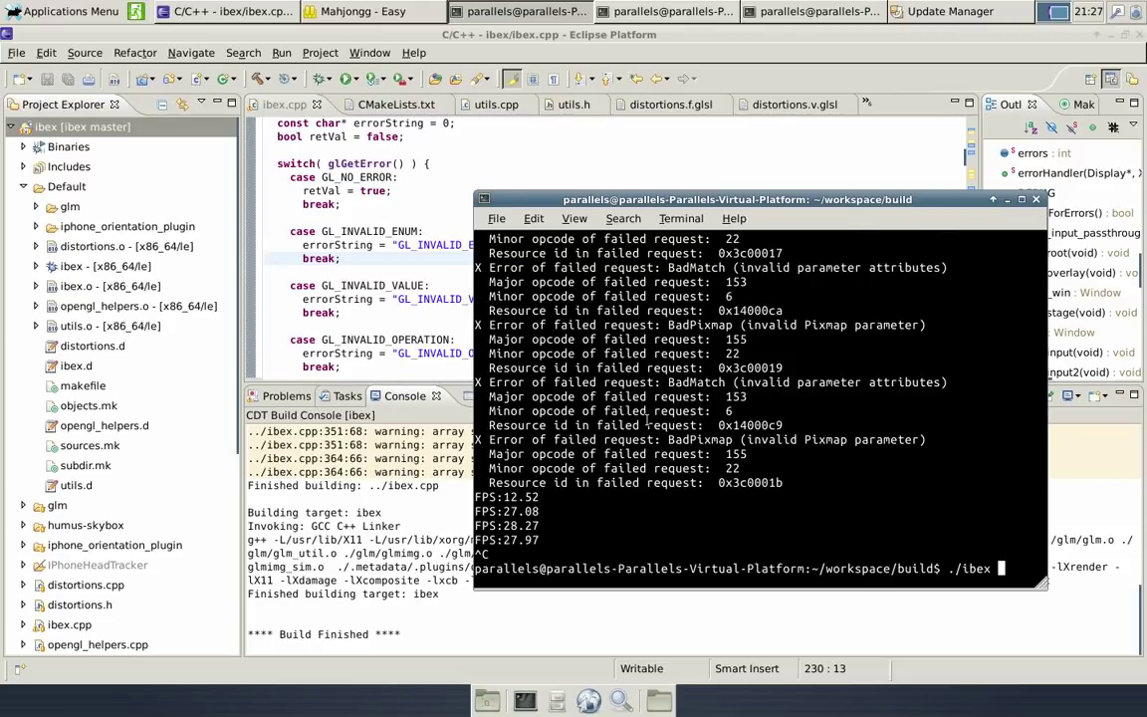
{"action": "key", "text": "Return"}
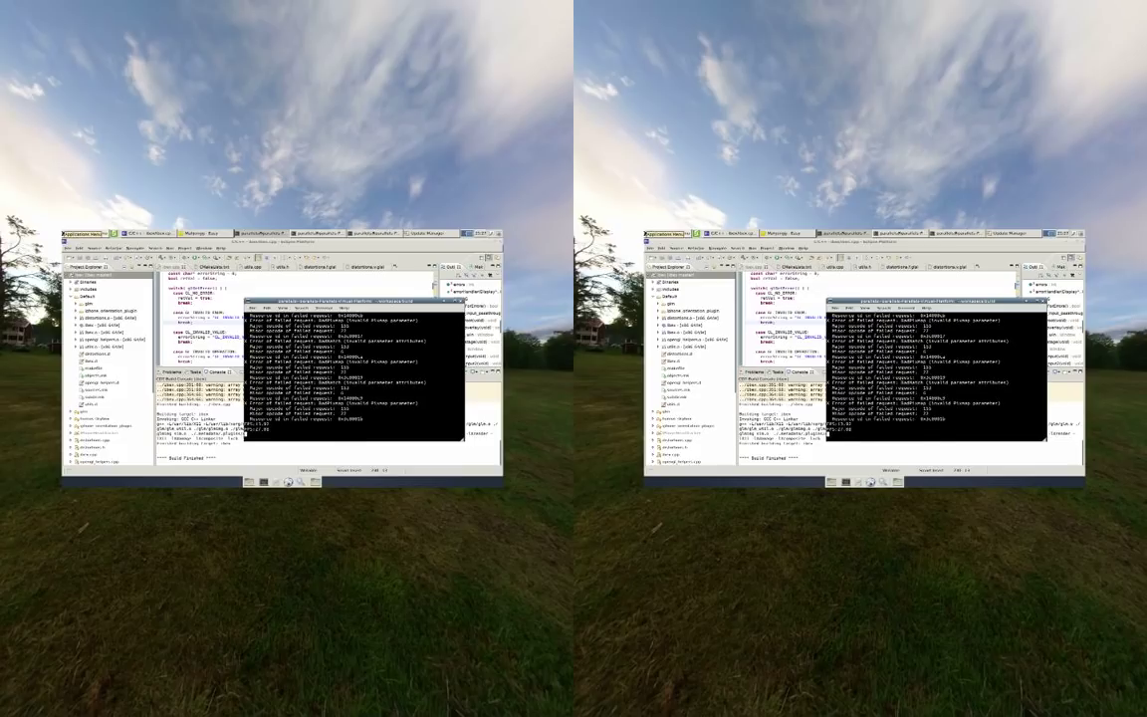
Step: Toggle between the terminal and the Eclipse editor, leaving the source code visible
{"action": "key", "text": "alt+Tab"}
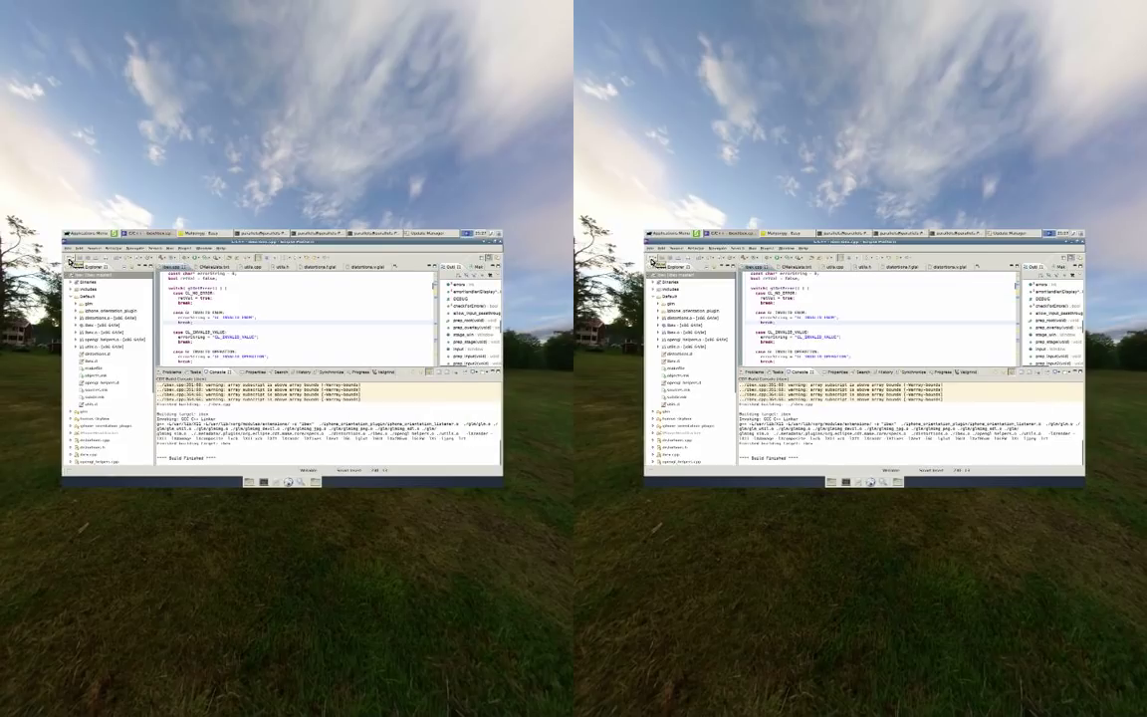
{"action": "key", "text": "alt+Tab"}
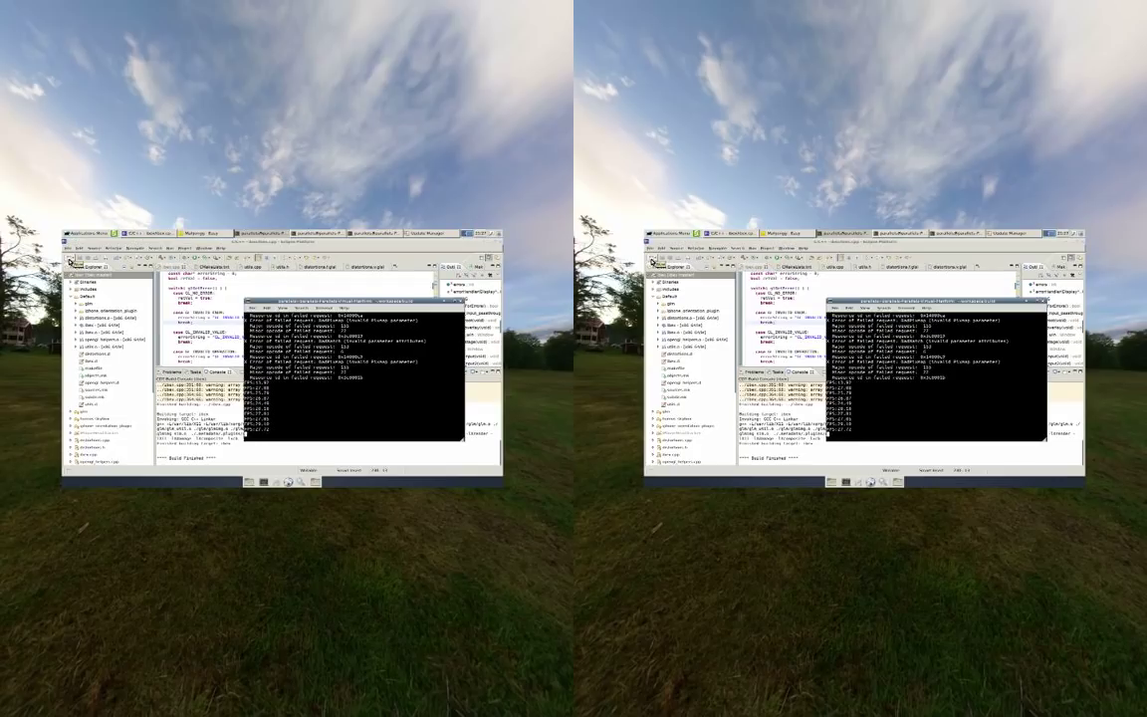
{"action": "key", "text": "alt+Tab"}
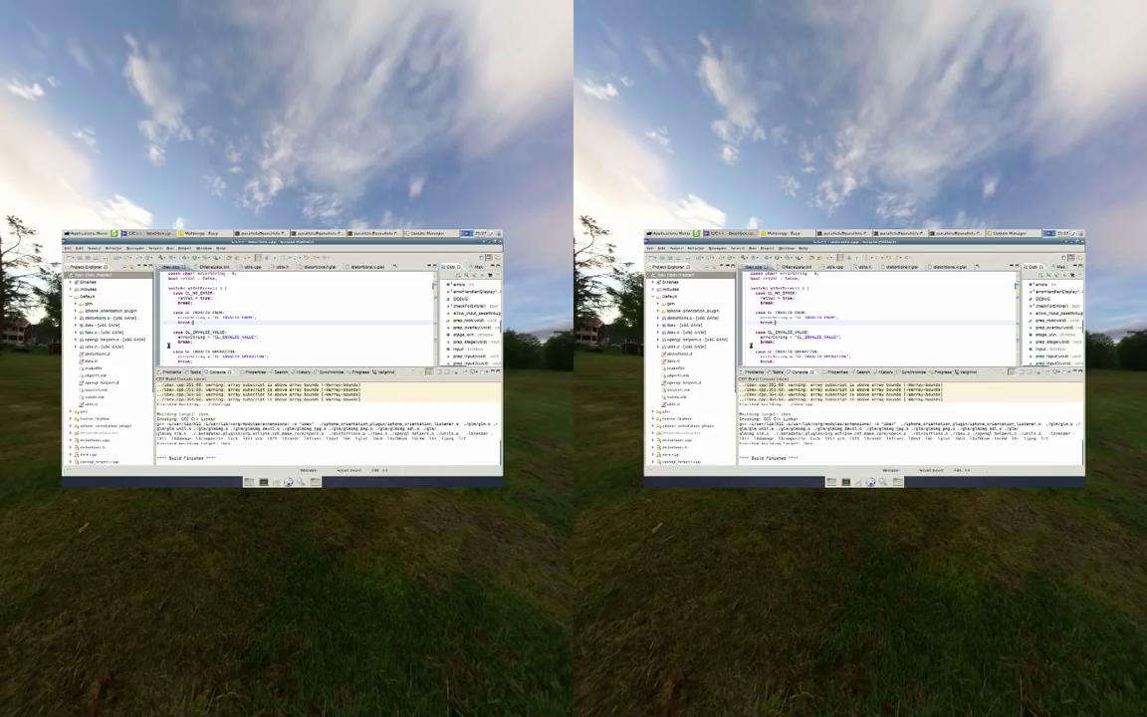
{"action": "scroll", "coordinate": [167, 346], "scroll_direction": "down", "scroll_amount": 5}
{"action": "scroll", "coordinate": [168, 346], "scroll_direction": "down", "scroll_amount": 8}
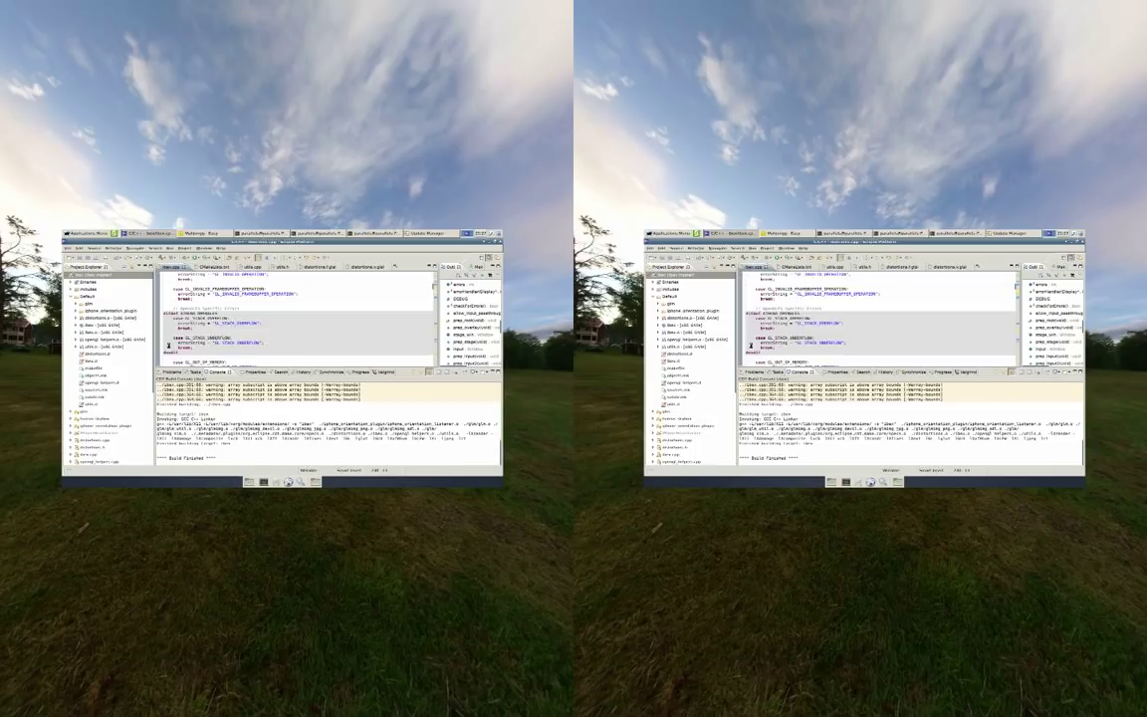
{"action": "scroll", "coordinate": [167, 299], "scroll_direction": "down", "scroll_amount": 5}
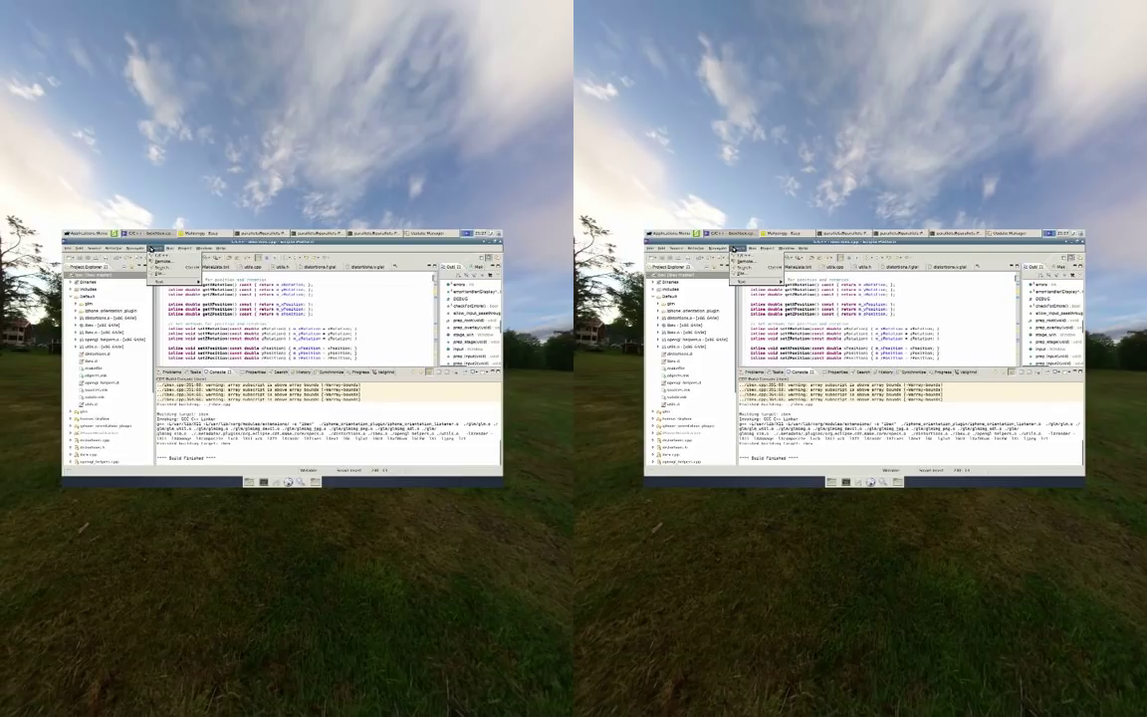
Step: Raise Mahjongg from the taskbar, then return to the terminal's FPS output
{"action": "left_click", "coordinate": [189, 234]}
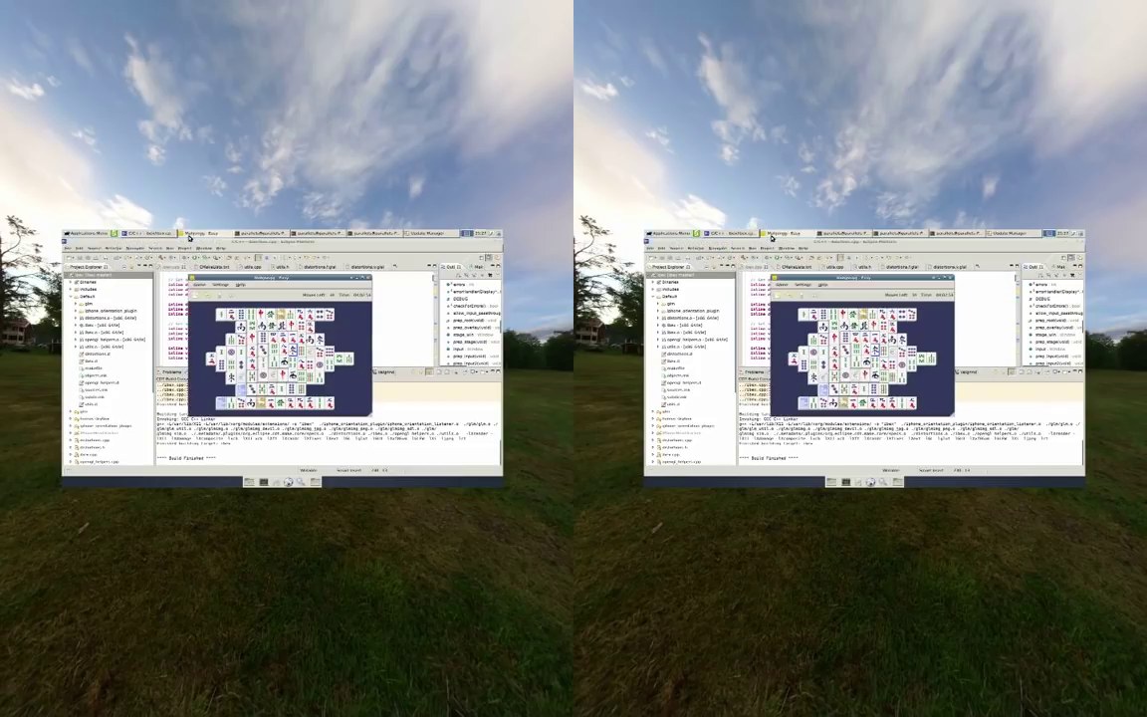
{"action": "key", "text": "alt+Tab"}
{"action": "key", "text": "alt+Tab"}
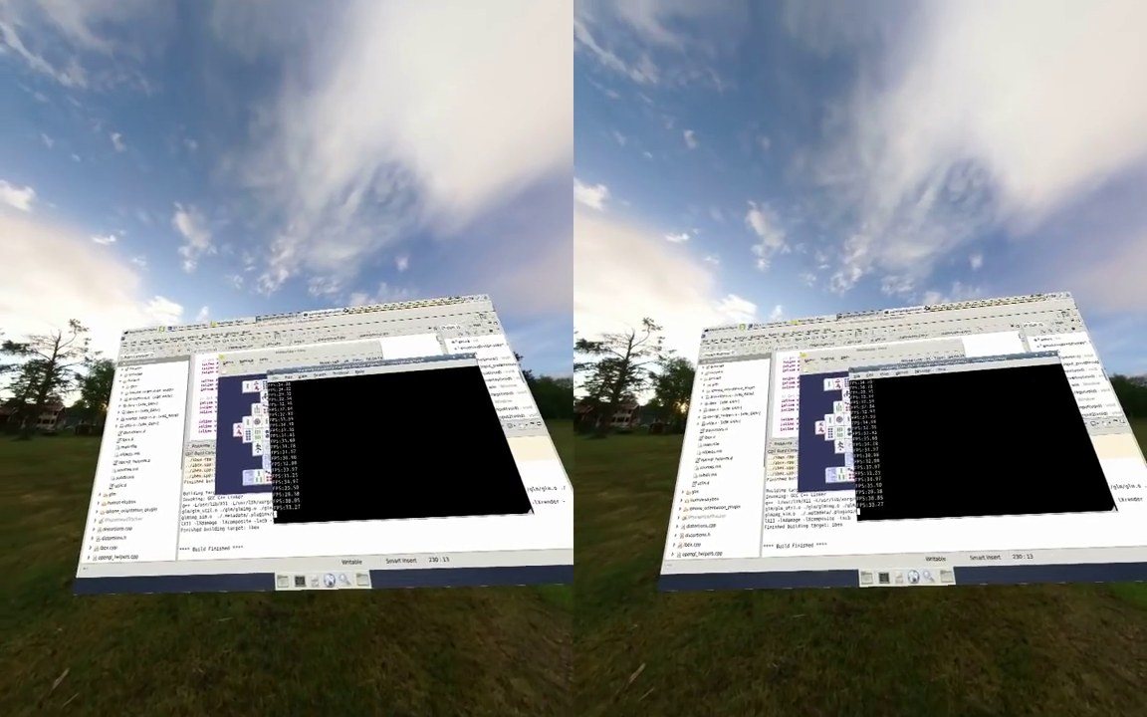
{"action": "key", "text": "alt+Tab"}
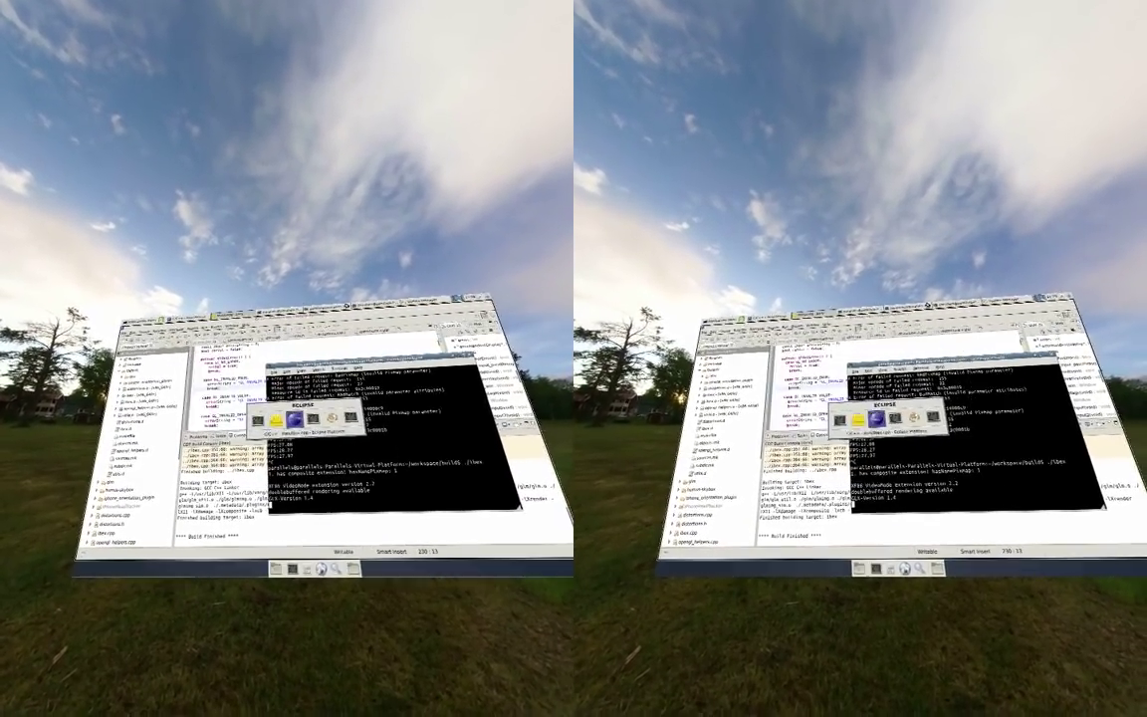
Step: Switch to the Mahjongg window so its board covers the terminal
{"action": "key", "text": "alt+Tab"}
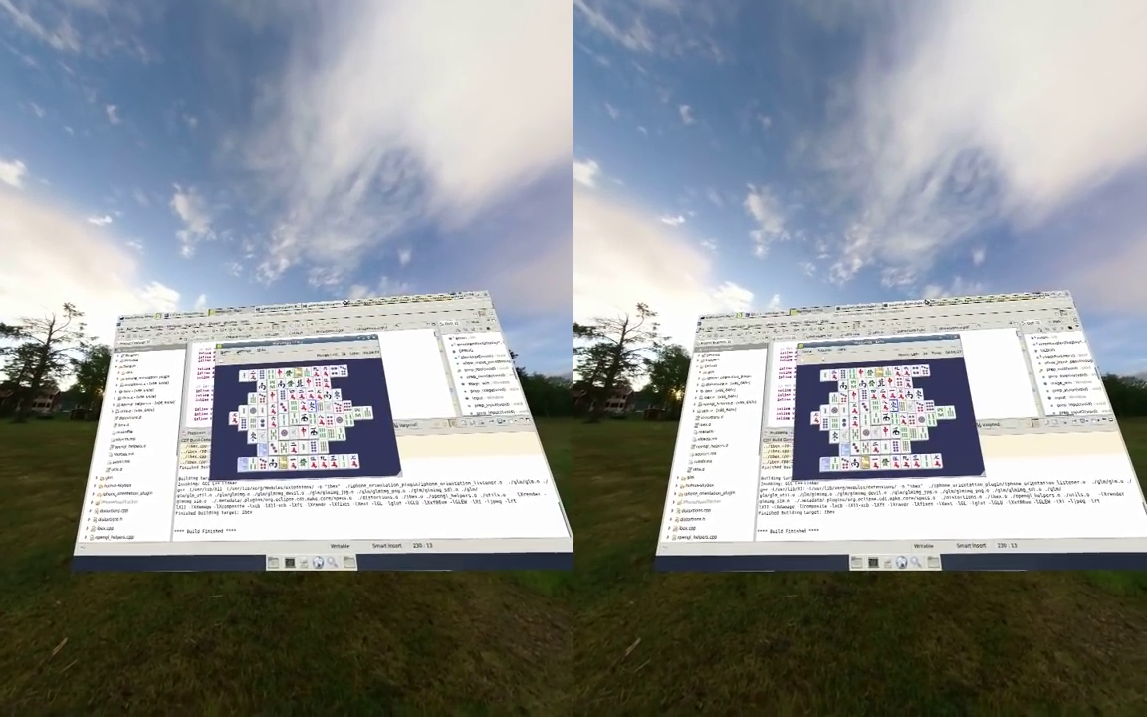